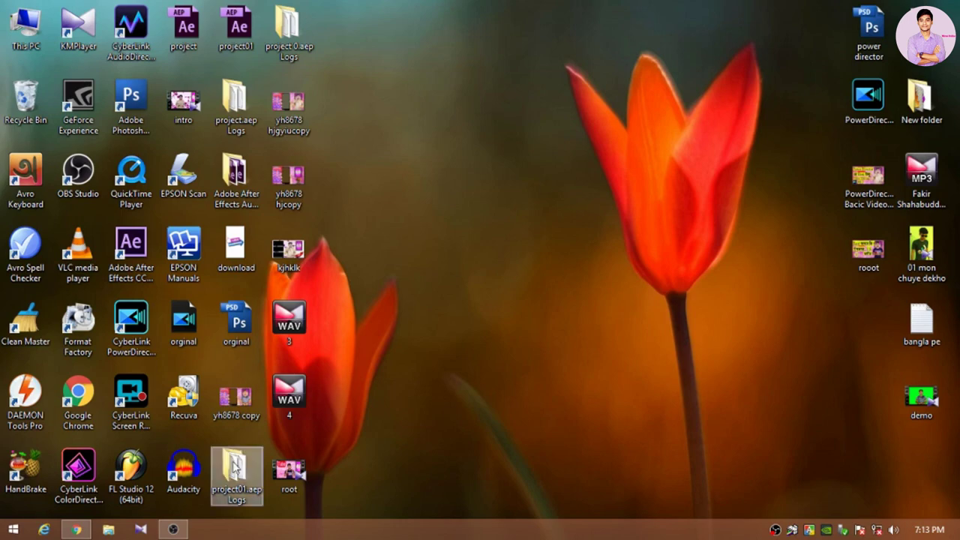
Step: Switch to Chrome and review the Google search results for "Recuva free download"
{"action": "left_click", "coordinate": [76, 529]}
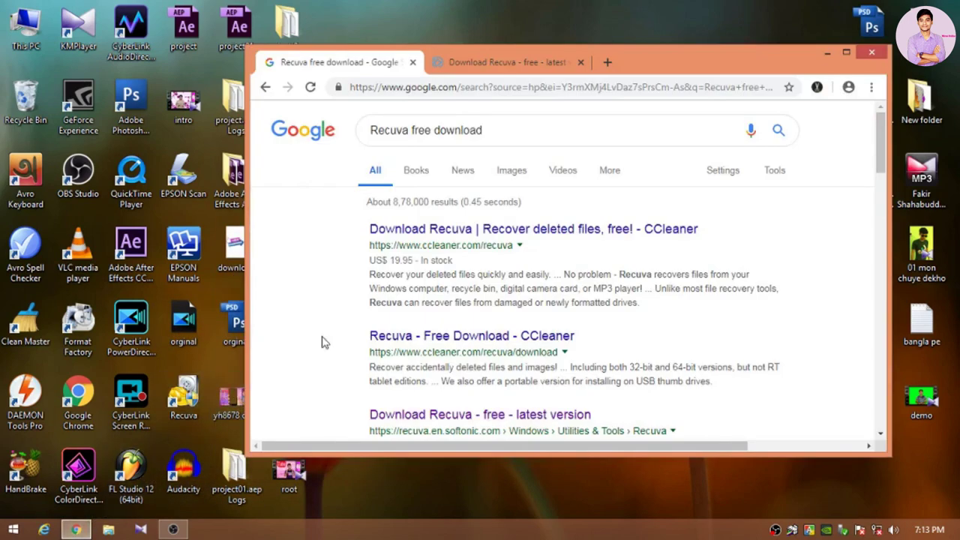
{"action": "left_click_drag", "start_coordinate": [644, 61], "coordinate": [638, 2]}
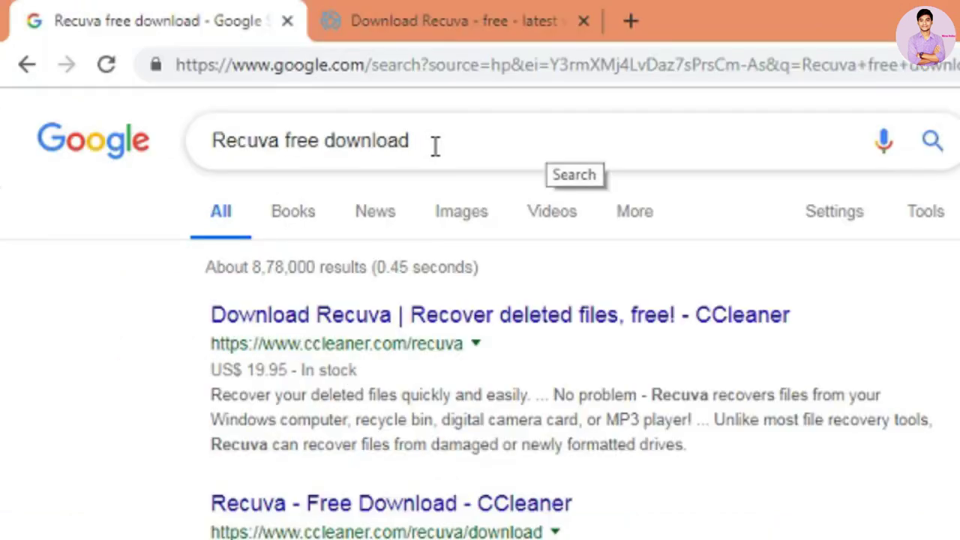
{"action": "left_click", "coordinate": [435, 146]}
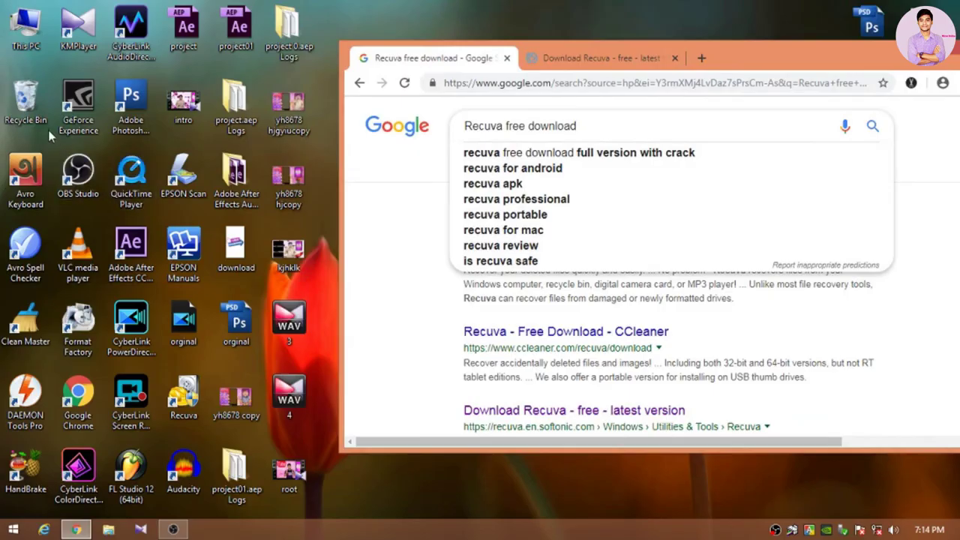
{"action": "left_click_drag", "start_coordinate": [830, 62], "coordinate": [758, 1]}
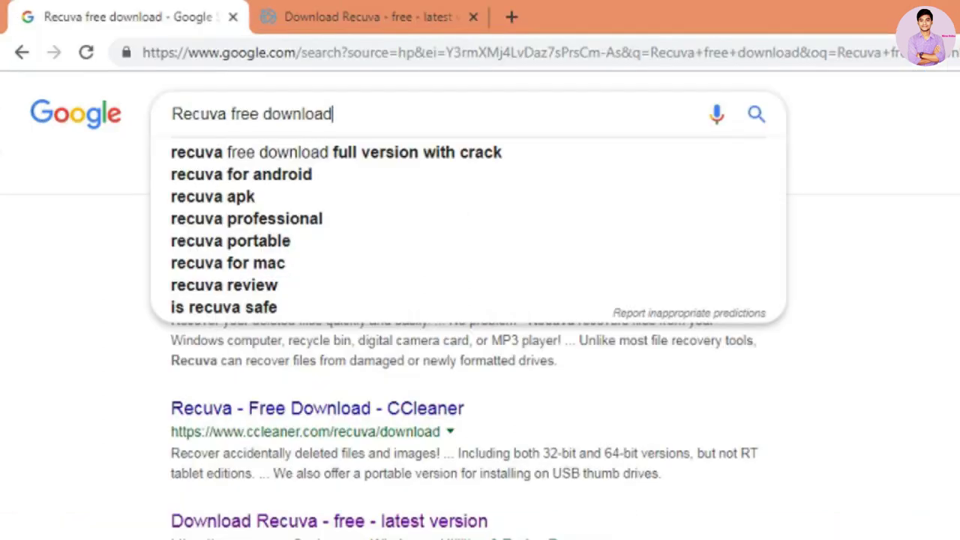
{"action": "left_click", "coordinate": [885, 411]}
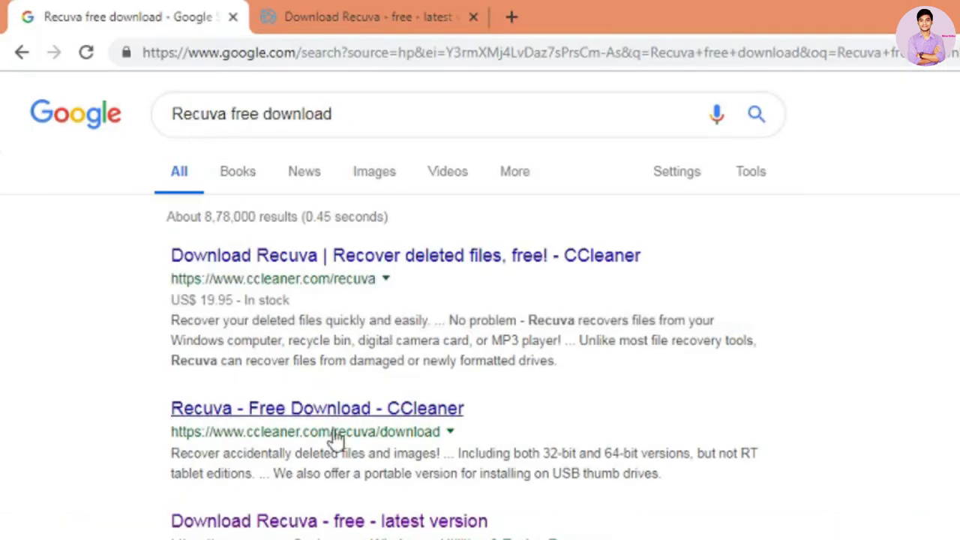
{"action": "scroll", "coordinate": [218, 514], "scroll_direction": "down", "scroll_amount": 1}
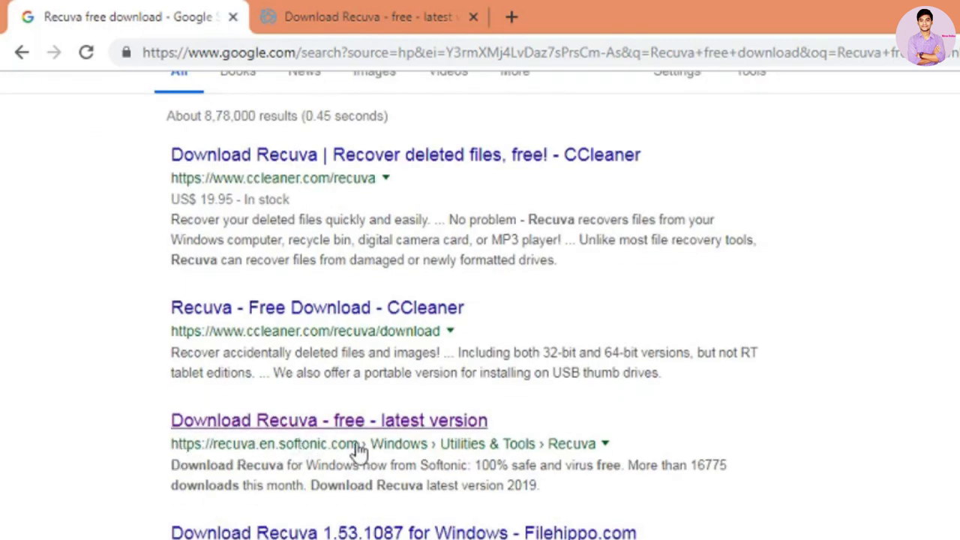
Step: Examine the Softonic download page for Recuva and compare it with its entry in the Google results
{"action": "left_click", "coordinate": [366, 14]}
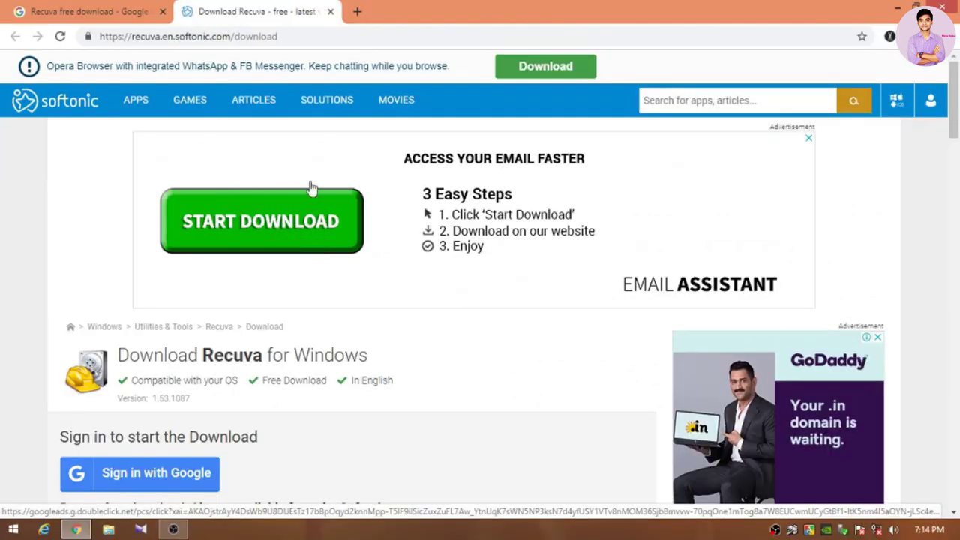
{"action": "scroll", "coordinate": [450, 305], "scroll_direction": "down", "scroll_amount": 3}
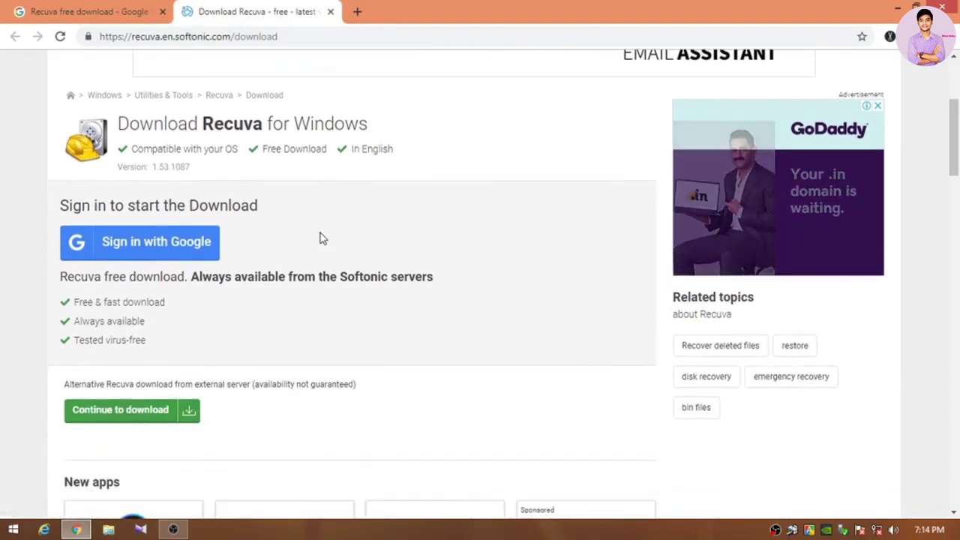
{"action": "scroll", "coordinate": [319, 238], "scroll_direction": "down", "scroll_amount": 2}
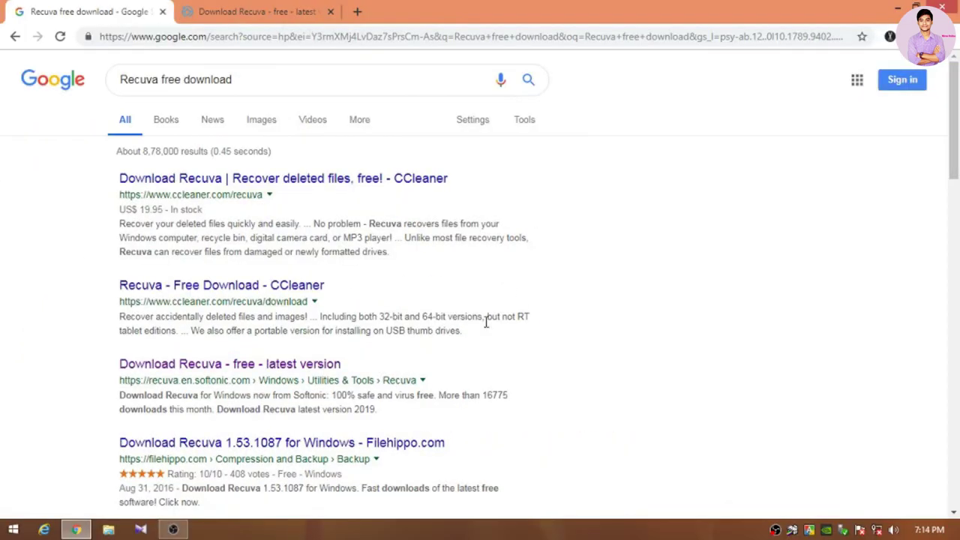
{"action": "scroll", "coordinate": [477, 315], "scroll_direction": "down", "scroll_amount": 1}
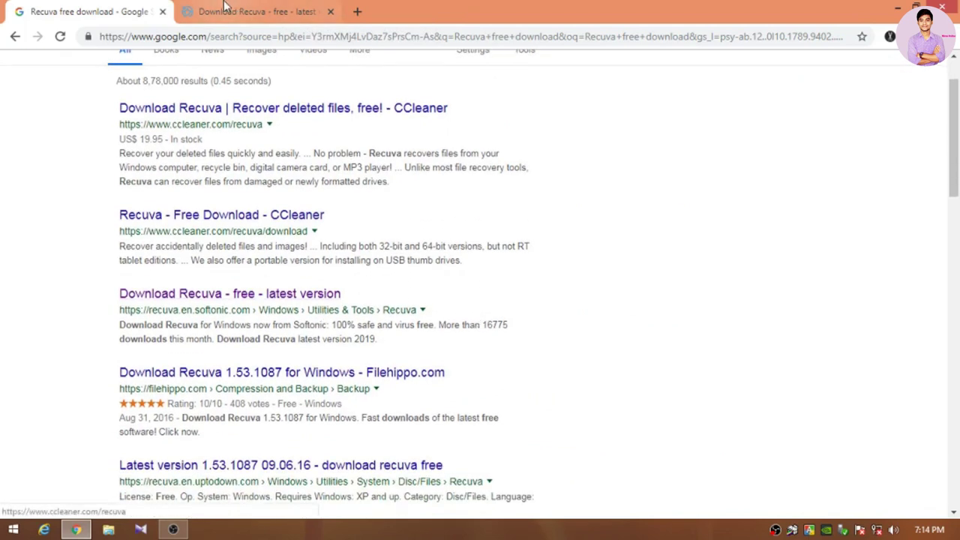
{"action": "left_click", "coordinate": [225, 11]}
{"action": "left_click_drag", "start_coordinate": [480, 12], "coordinate": [509, 72]}
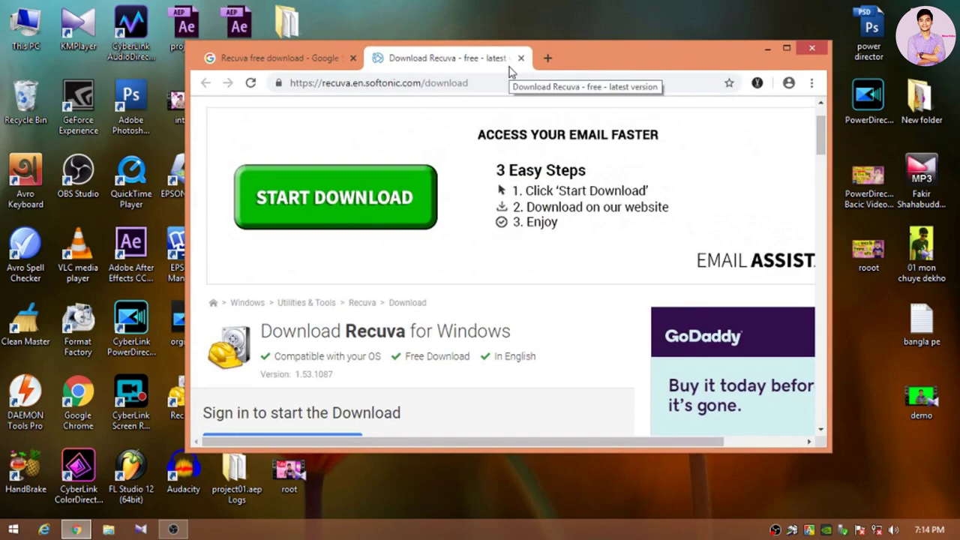
Step: Minimize the browser, refresh the desktop and advance the Recuva Wizard past its welcome page
{"action": "left_click", "coordinate": [767, 48]}
{"action": "right_click", "coordinate": [455, 100]}
{"action": "left_click", "coordinate": [502, 134]}
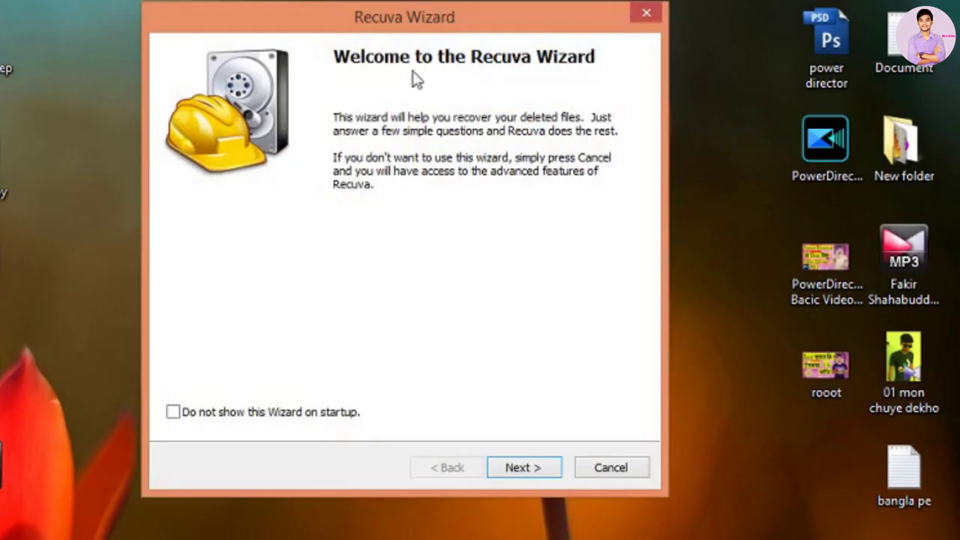
{"action": "left_click_drag", "start_coordinate": [428, 22], "coordinate": [460, 85]}
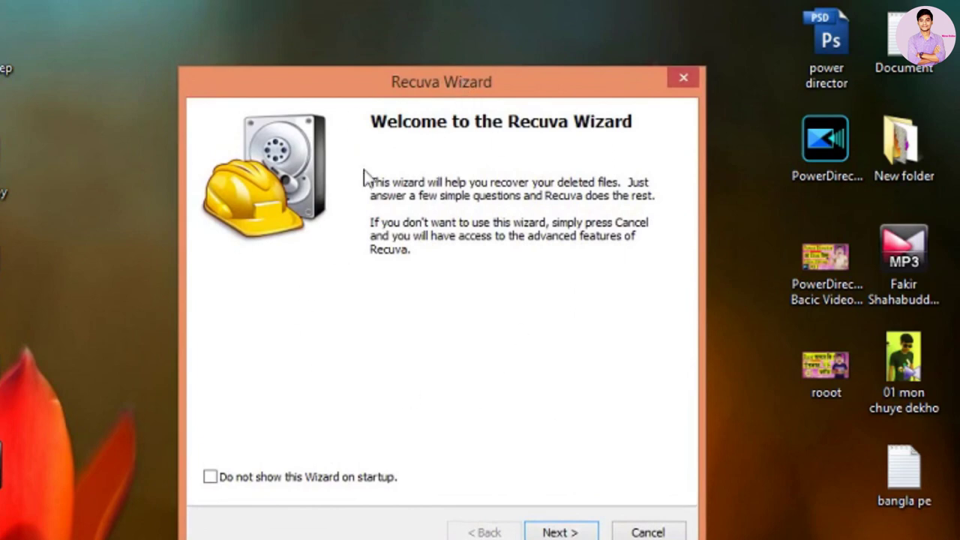
{"action": "left_click", "coordinate": [561, 531]}
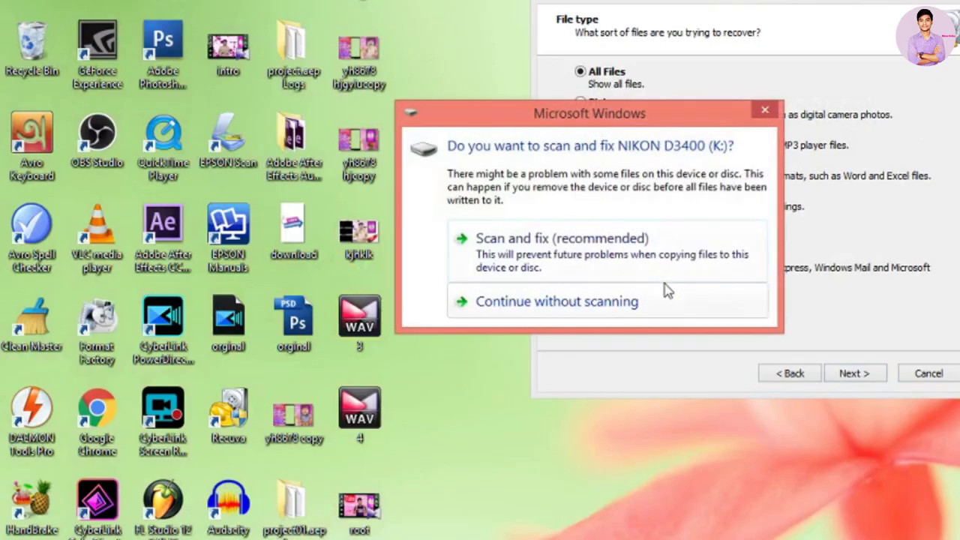
Step: Continue without scanning the NIKON D3400 (K:) card and open its DCIM\100D3400 folder
{"action": "left_click", "coordinate": [664, 300]}
{"action": "left_click_drag", "start_coordinate": [729, 26], "coordinate": [309, 29]}
{"action": "double_click", "coordinate": [247, 134]}
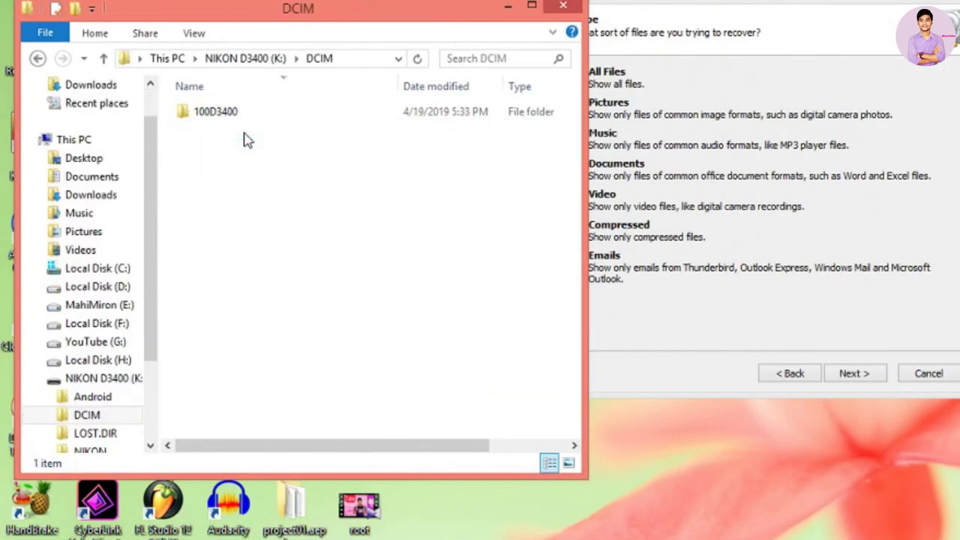
{"action": "left_click", "coordinate": [295, 118]}
{"action": "double_click", "coordinate": [295, 120]}
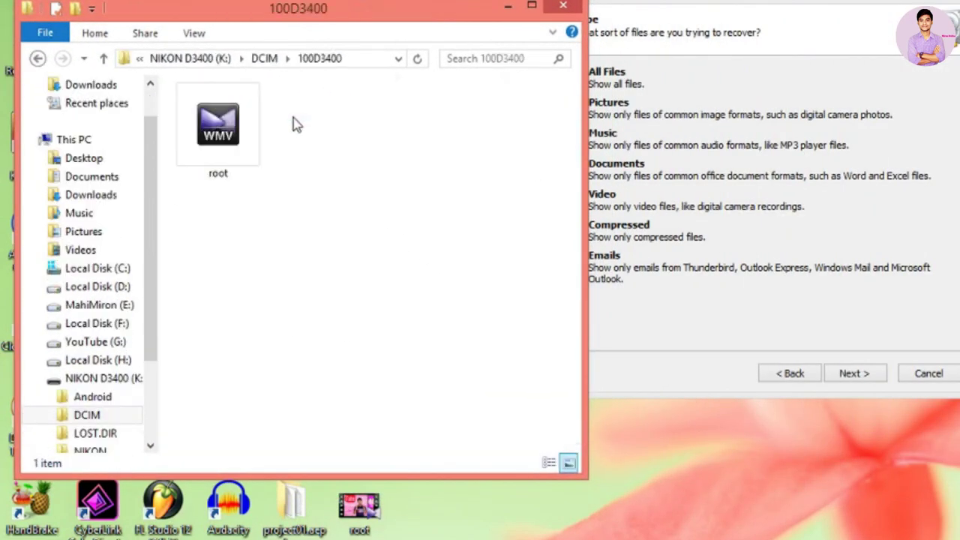
Step: Permanently delete the root video file from the 100D3400 folder
{"action": "left_click", "coordinate": [235, 162]}
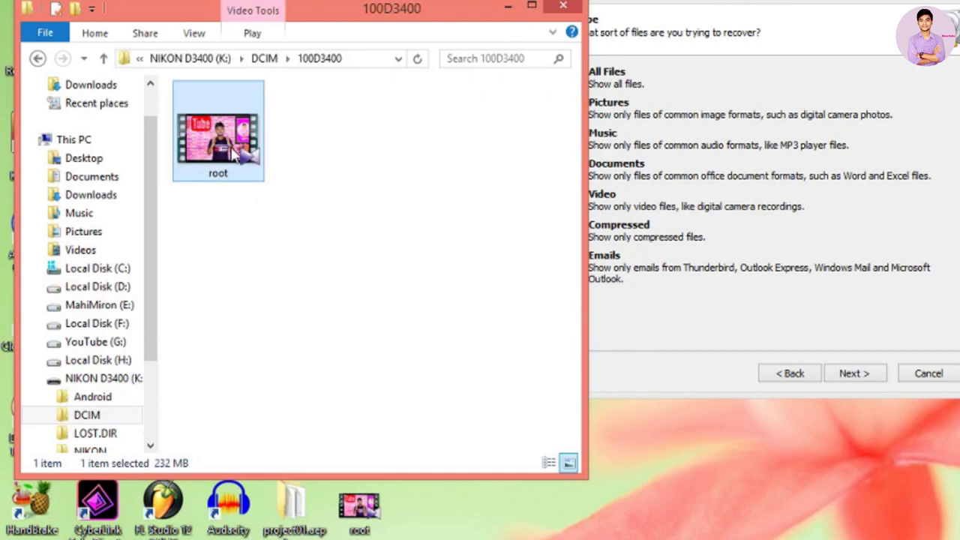
{"action": "right_click", "coordinate": [237, 154]}
{"action": "left_click", "coordinate": [308, 397]}
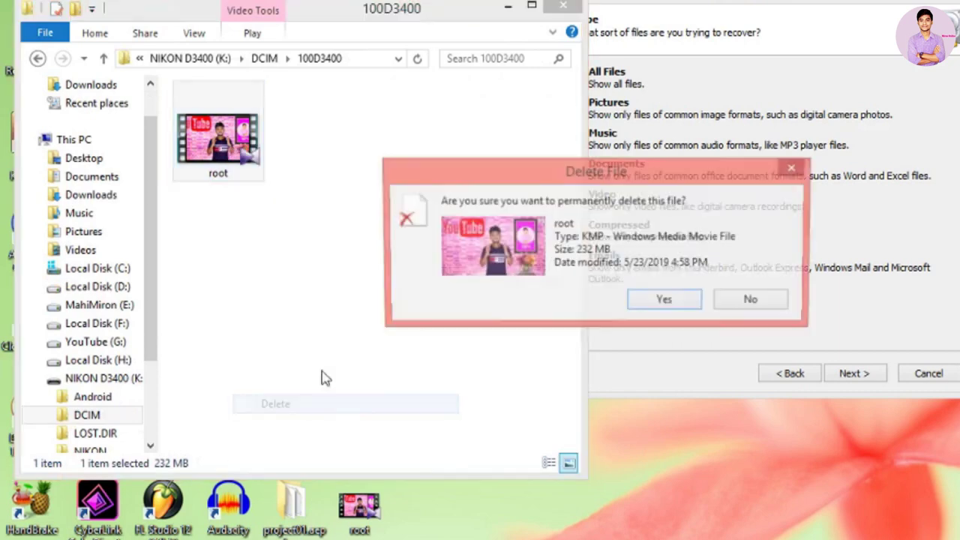
{"action": "left_click", "coordinate": [633, 303]}
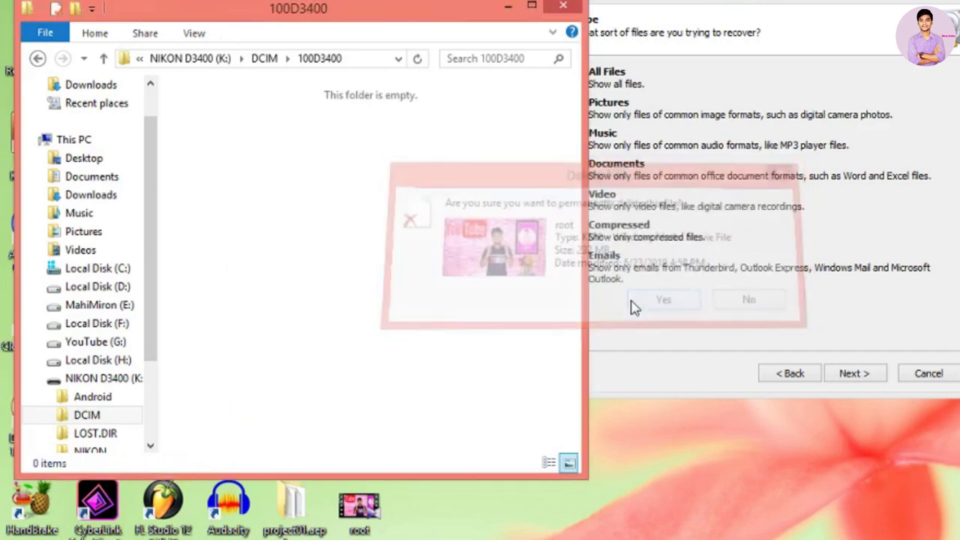
Step: Return to the top level of NIKON D3400 (K:) and check the combined size of all its folders in Properties
{"action": "left_click", "coordinate": [37, 59]}
{"action": "left_click", "coordinate": [37, 58]}
{"action": "left_click_drag", "start_coordinate": [218, 208], "coordinate": [241, 94]}
{"action": "right_click", "coordinate": [240, 129]}
{"action": "left_click", "coordinate": [350, 456]}
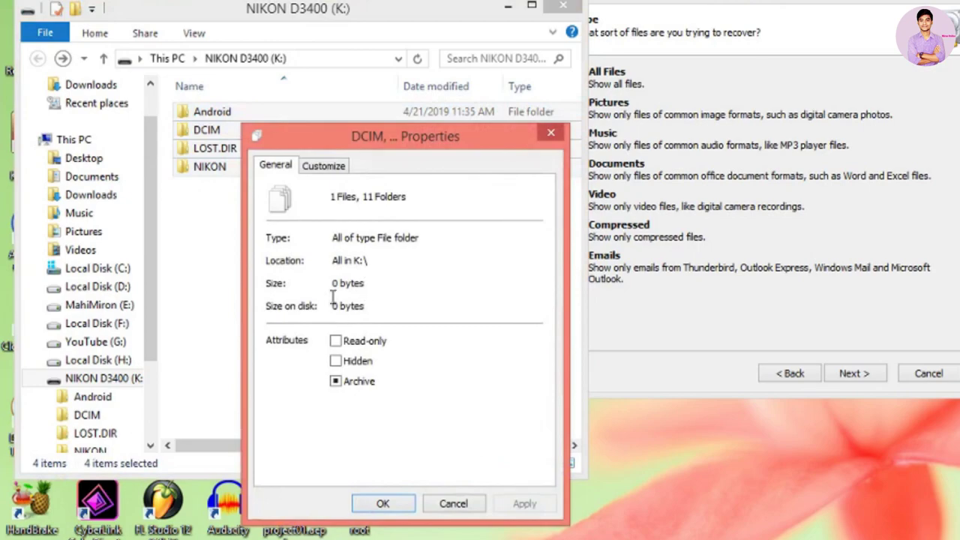
{"action": "left_click_drag", "start_coordinate": [332, 284], "coordinate": [366, 283]}
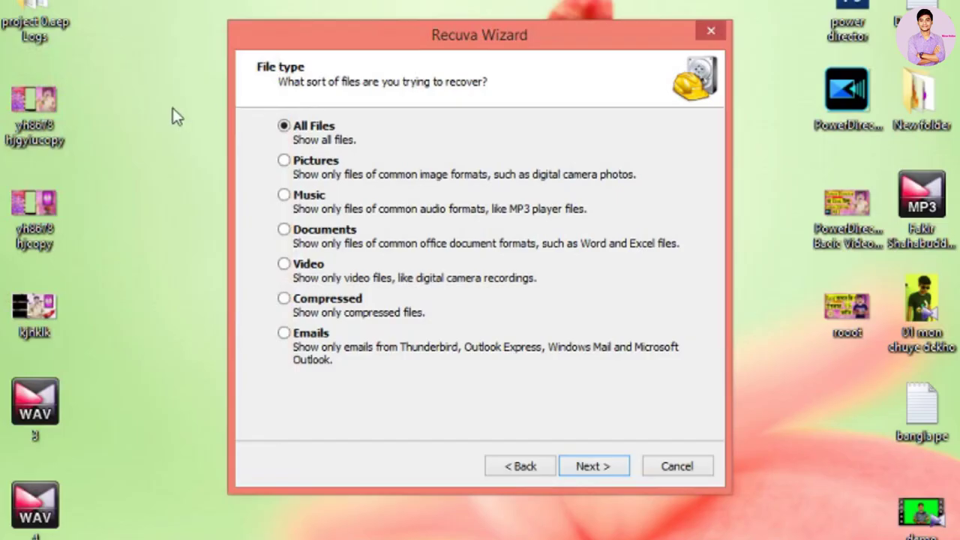
Step: Set the Recuva Wizard's file type to Video and continue to the file location page
{"action": "right_click", "coordinate": [172, 111]}
{"action": "left_click", "coordinate": [196, 163]}
{"action": "left_click_drag", "start_coordinate": [418, 48], "coordinate": [384, 46]}
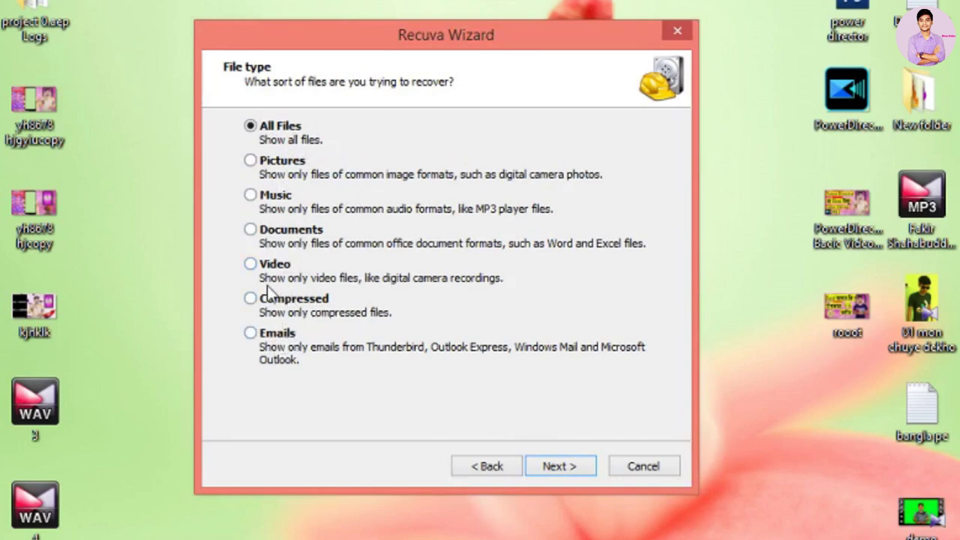
{"action": "left_click", "coordinate": [354, 274]}
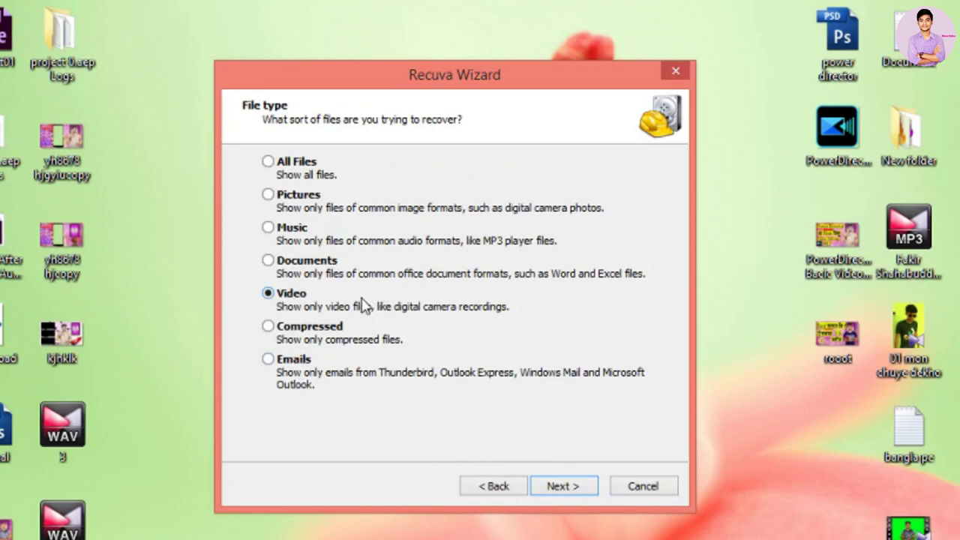
{"action": "left_click", "coordinate": [564, 486]}
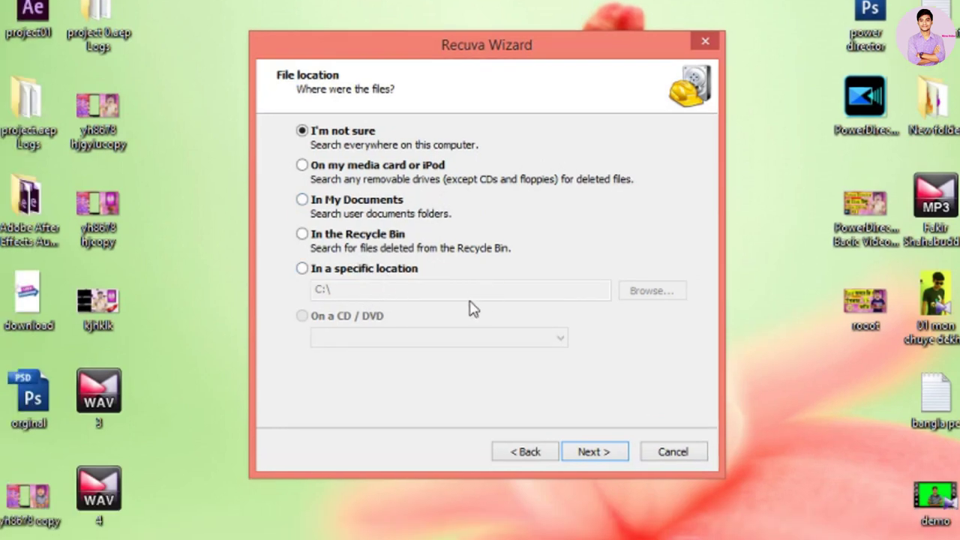
Step: Set the file location to a specific location and choose the NIKON D3400 (K:) drive
{"action": "left_click", "coordinate": [302, 267]}
{"action": "left_click", "coordinate": [302, 131]}
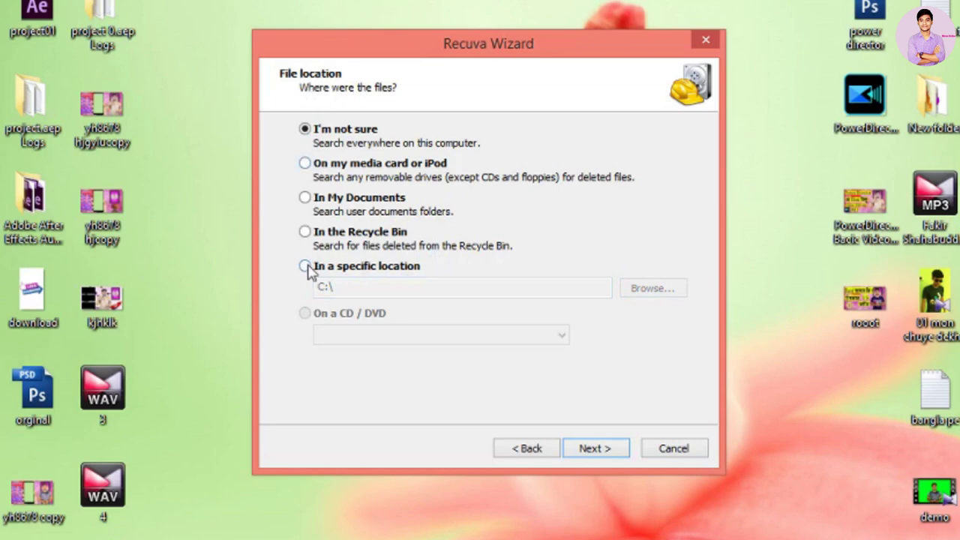
{"action": "left_click", "coordinate": [305, 267]}
{"action": "left_click", "coordinate": [649, 297]}
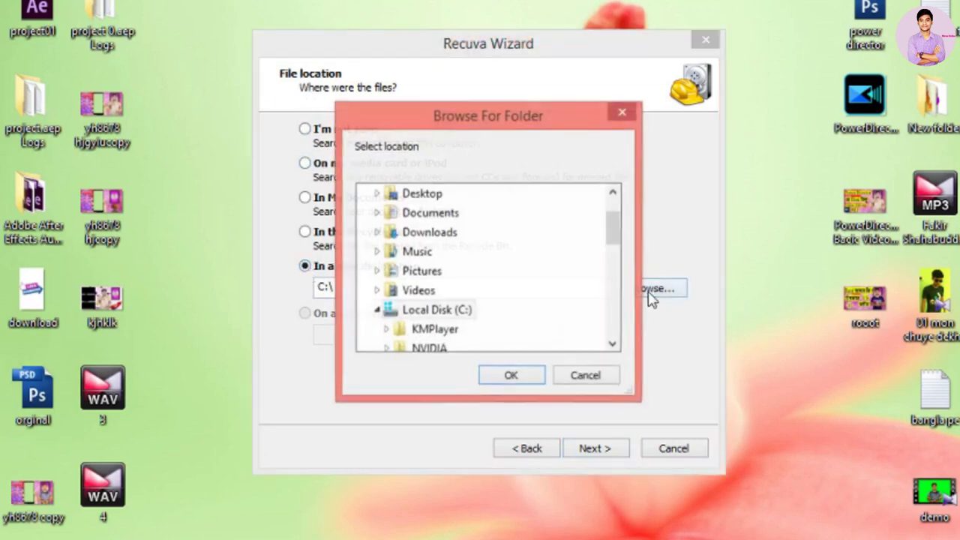
{"action": "scroll", "coordinate": [407, 315], "scroll_direction": "down", "scroll_amount": 5}
{"action": "left_click", "coordinate": [408, 328]}
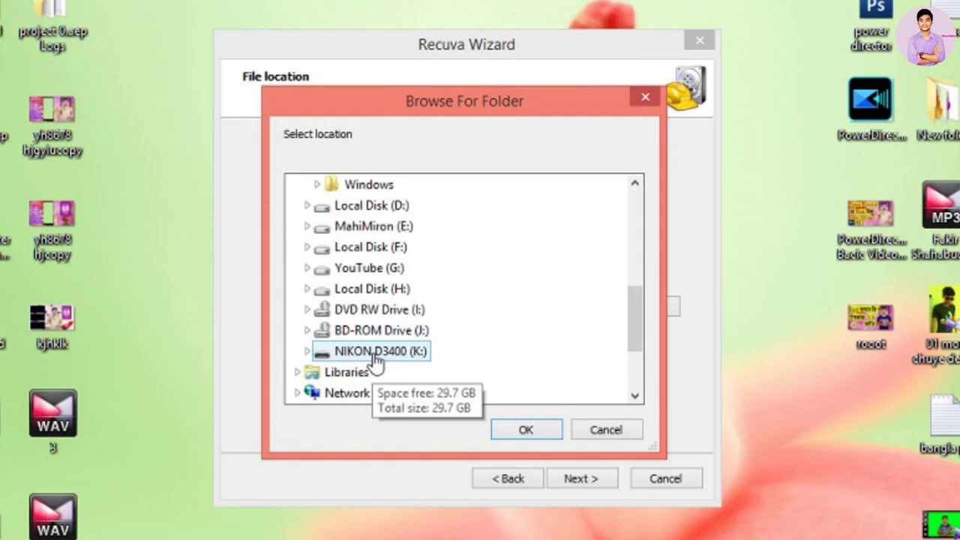
{"action": "double_click", "coordinate": [375, 359]}
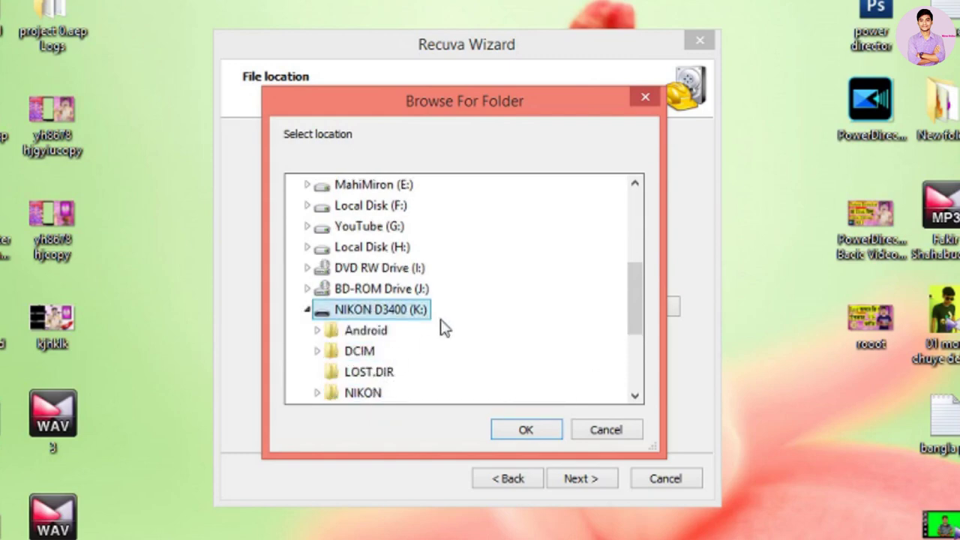
{"action": "left_click", "coordinate": [527, 431]}
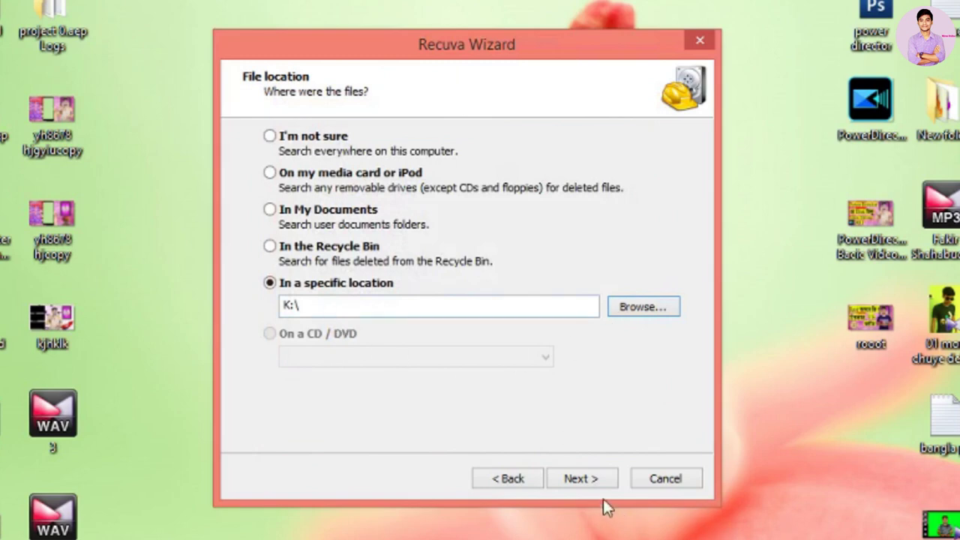
Step: Advance to the wizard's final page and start the search with Deep Scan enabled
{"action": "left_click", "coordinate": [579, 478]}
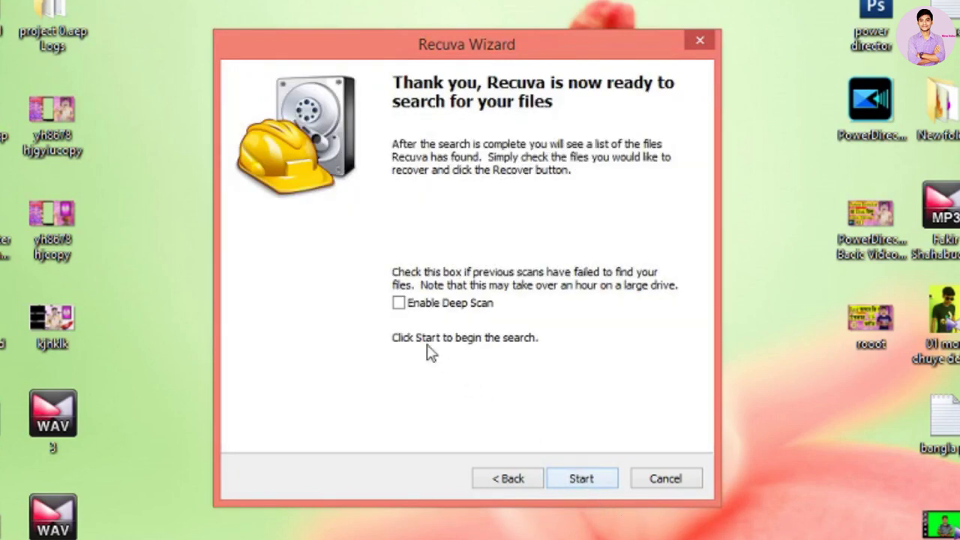
{"action": "left_click", "coordinate": [465, 306]}
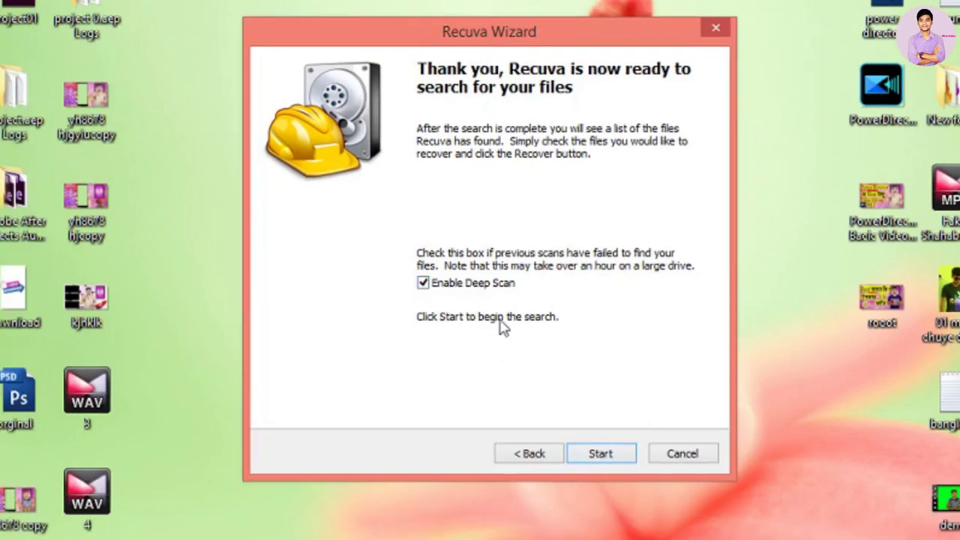
{"action": "left_click", "coordinate": [592, 453]}
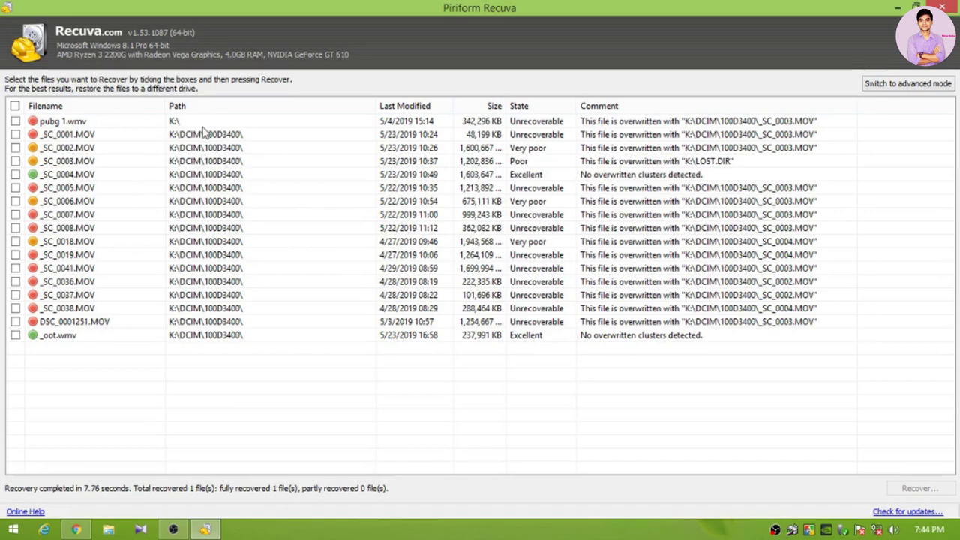
Step: Examine the recovery states of the found video files, from _SC_0006.MOV up to _SC_0003.MOV
{"action": "left_click", "coordinate": [530, 202]}
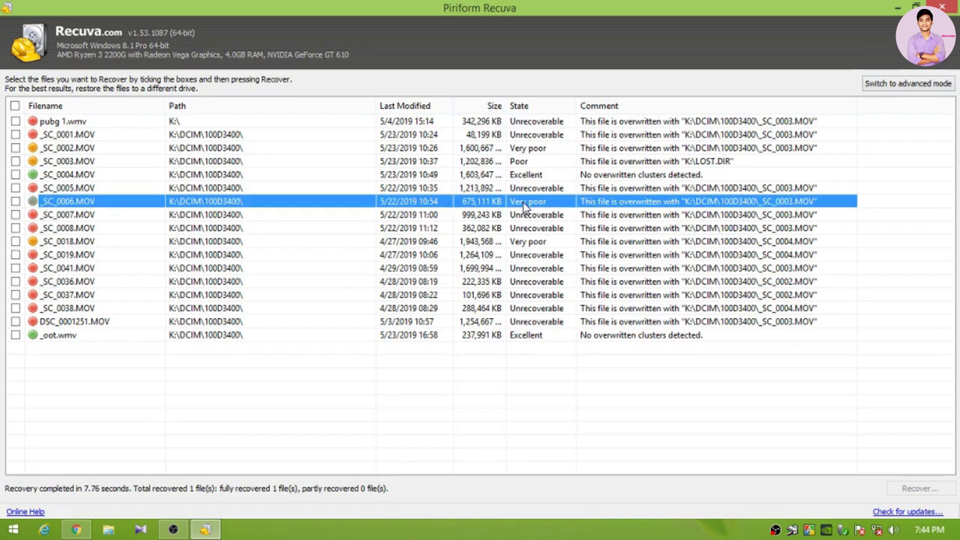
{"action": "key", "text": "Up"}
{"action": "key", "text": "Up"}
{"action": "key", "text": "Up"}
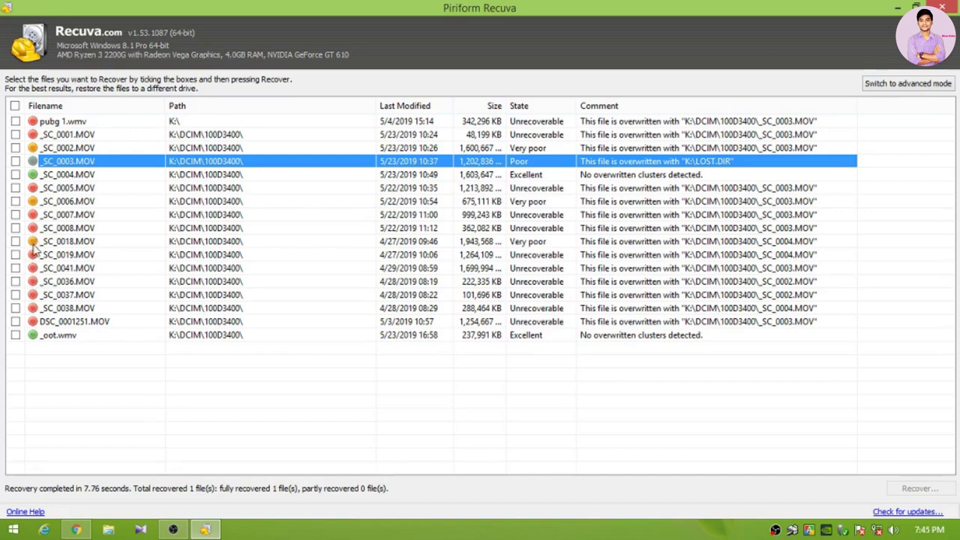
Step: Mark only the deleted video _oot.wmv in the results list and start its recovery
{"action": "left_click", "coordinate": [34, 338]}
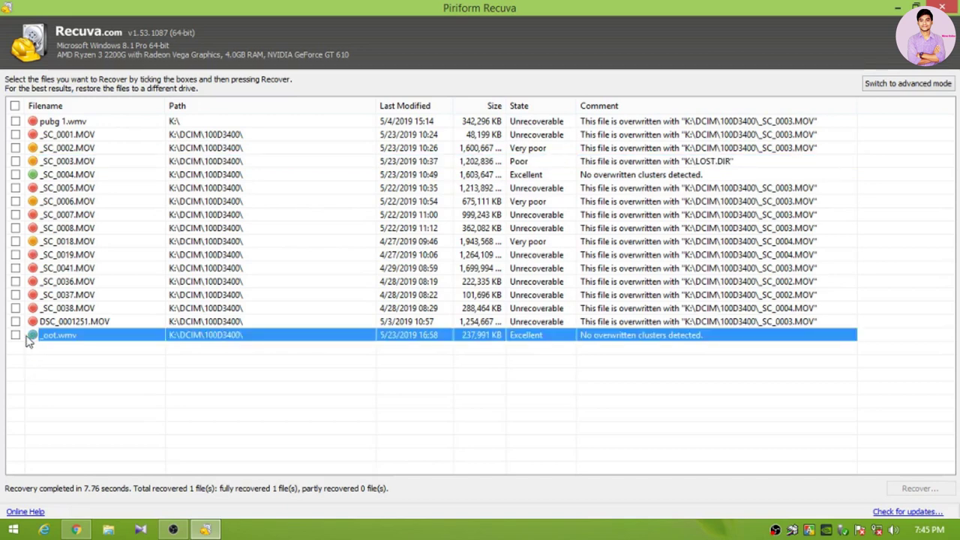
{"action": "left_click", "coordinate": [16, 335]}
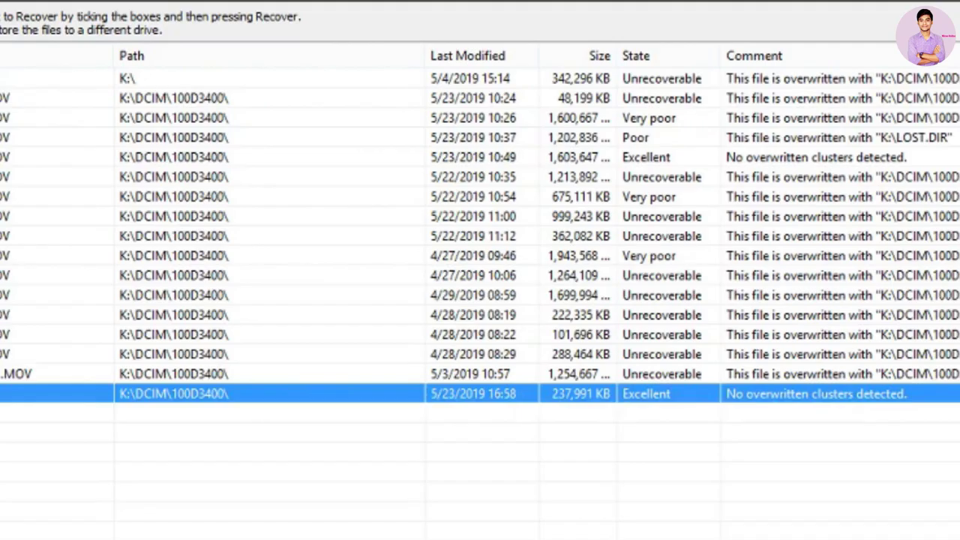
{"action": "left_click", "coordinate": [867, 449]}
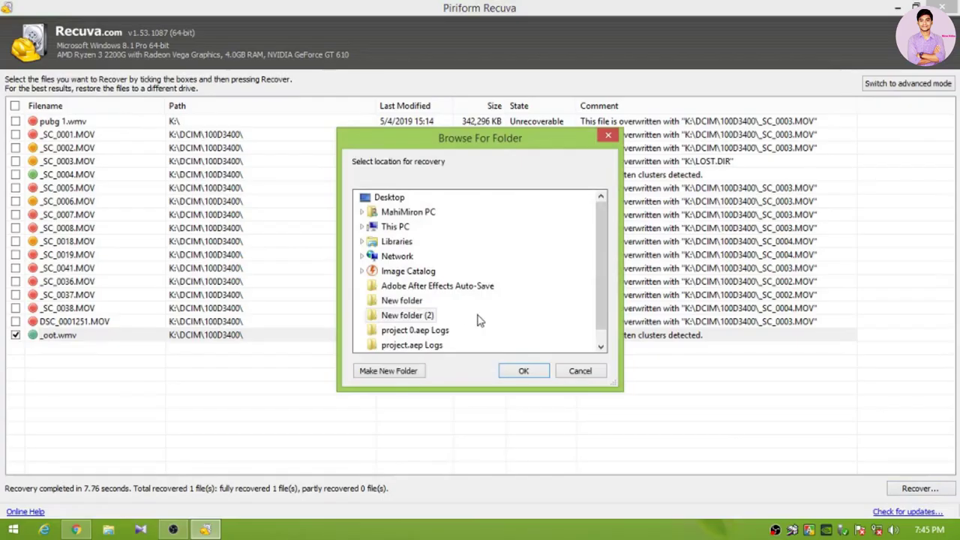
Step: Recover the marked video into the desktop folder New folder (2) and dismiss the completion message
{"action": "left_click", "coordinate": [411, 198]}
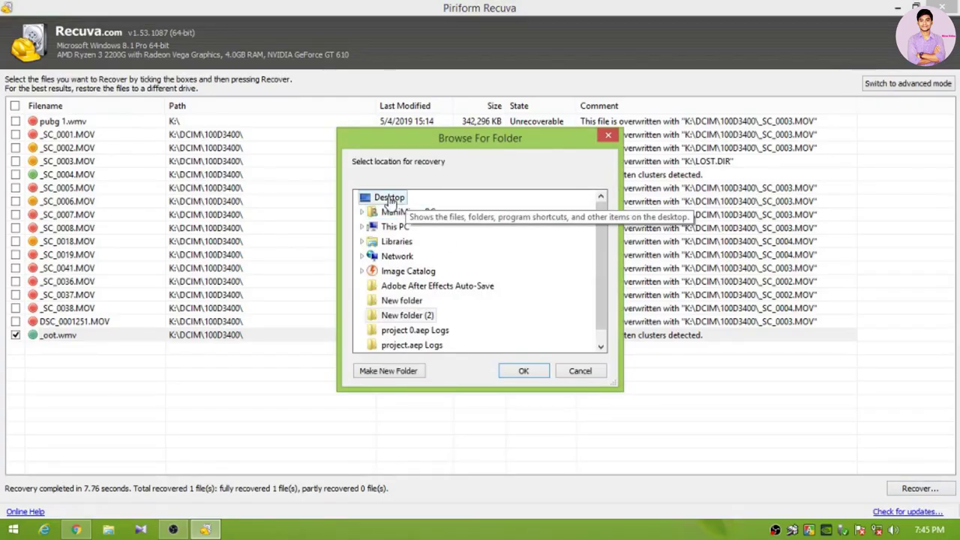
{"action": "left_click", "coordinate": [420, 316]}
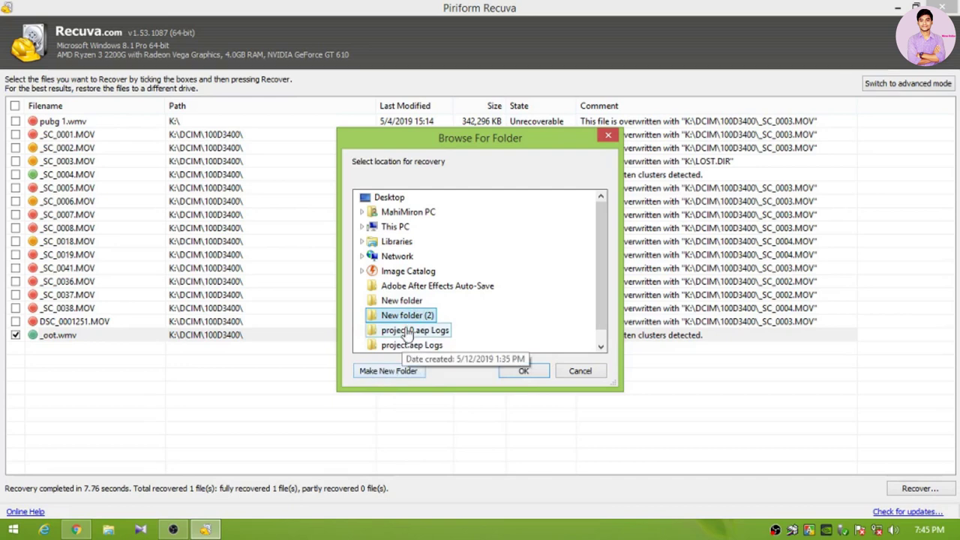
{"action": "left_click", "coordinate": [525, 370]}
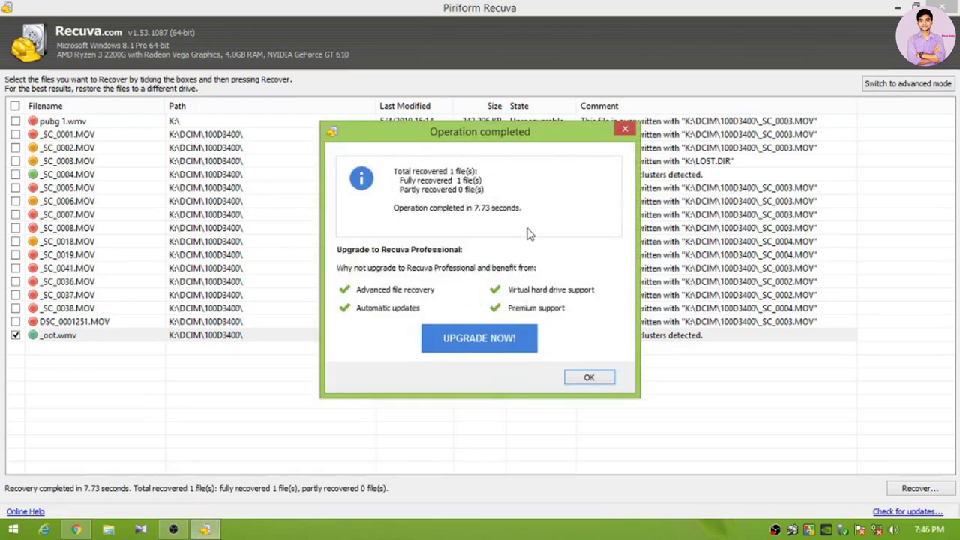
{"action": "left_click", "coordinate": [589, 378]}
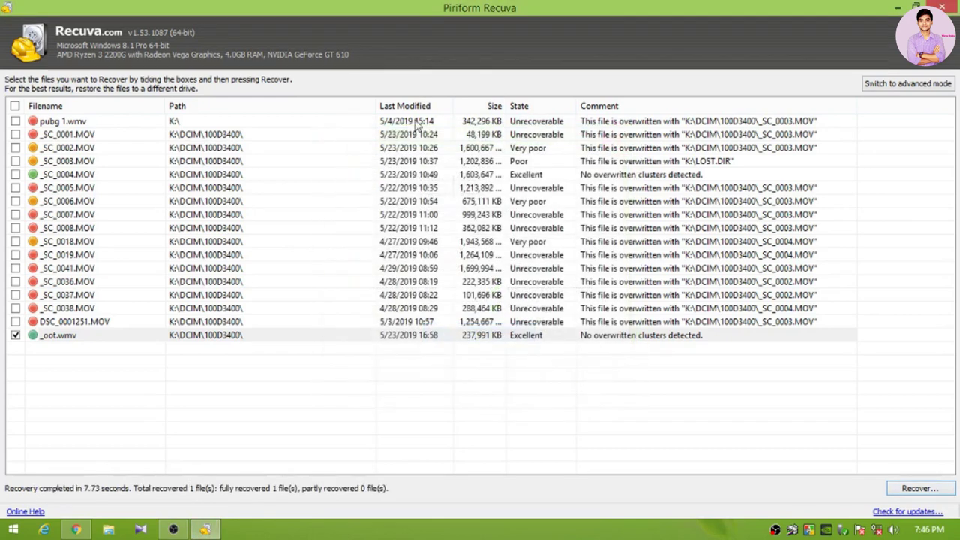
Step: Shrink the recovery window to reveal the desktop, refresh it, open New folder (2) and select the recovered _oot video
{"action": "double_click", "coordinate": [413, 6]}
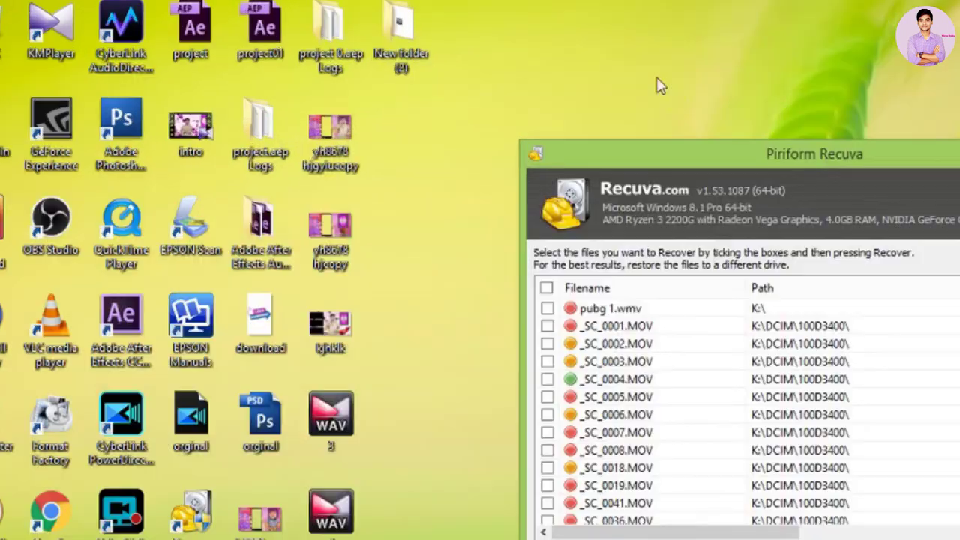
{"action": "right_click", "coordinate": [657, 85]}
{"action": "left_click", "coordinate": [679, 120]}
{"action": "double_click", "coordinate": [417, 63]}
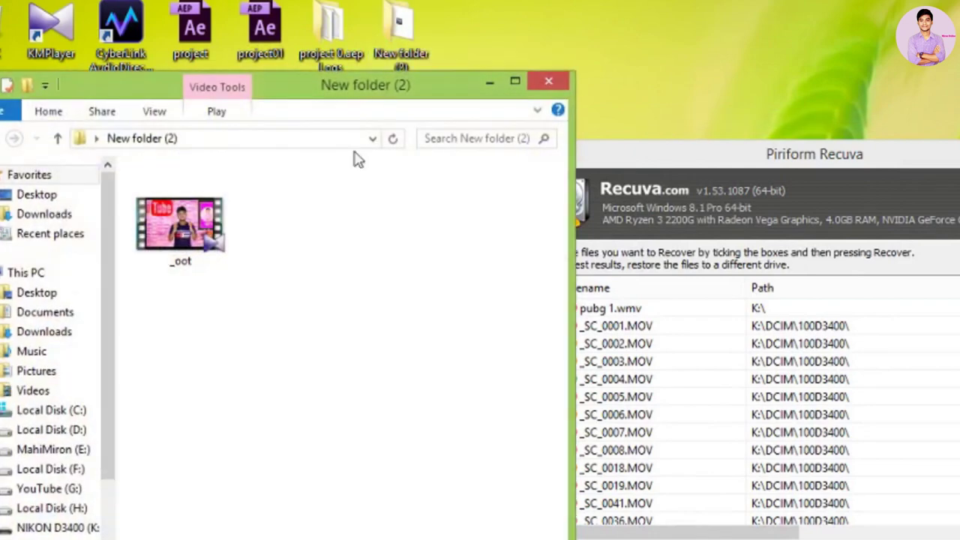
{"action": "left_click", "coordinate": [217, 249]}
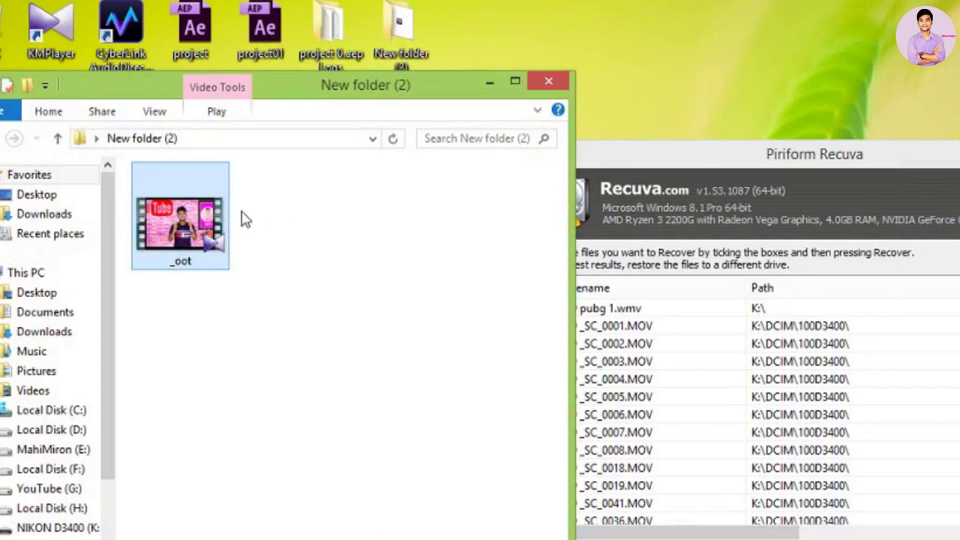